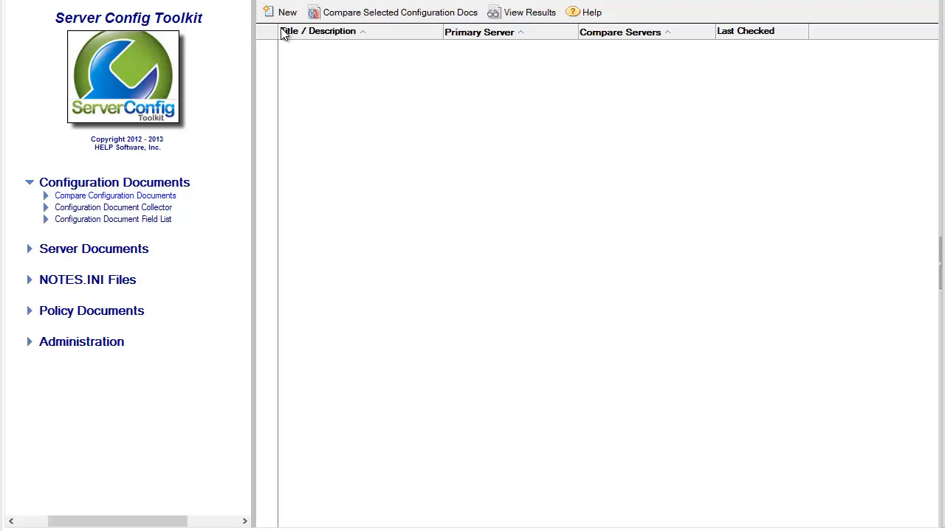
Step: Create a new comparison control document titled 'Compare Configuration Documents Helpsoft1 and Helpsoft4' that archives results documents created by it
click(284, 15)
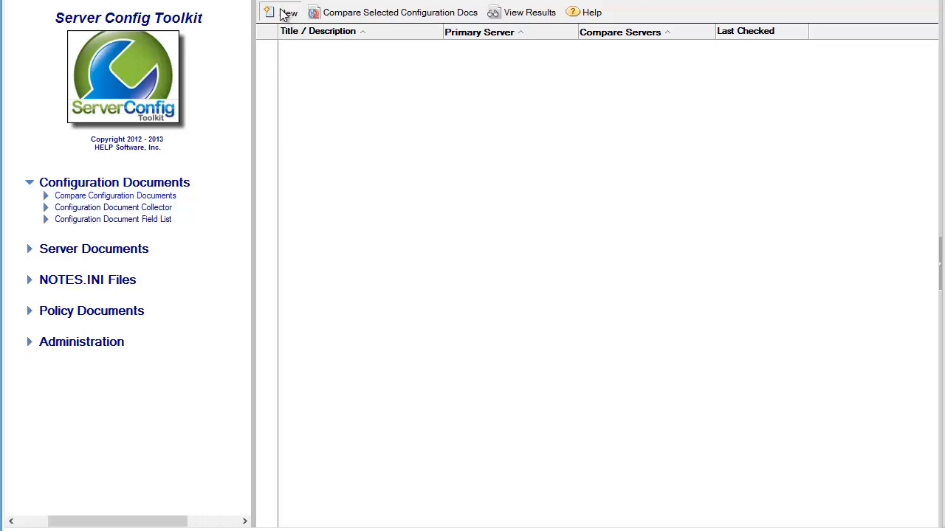
click(315, 124)
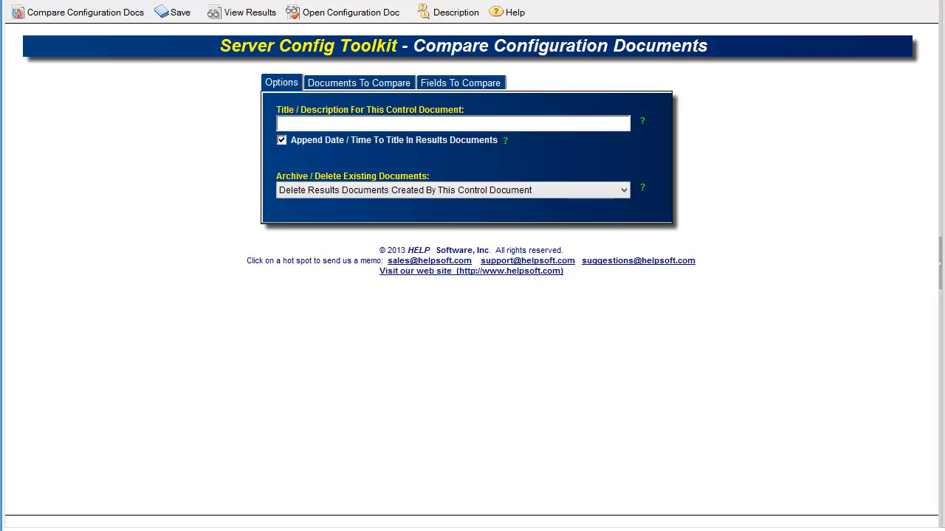
text(Compare Configuration Documents Helpsoft1 and Helpsoft4)
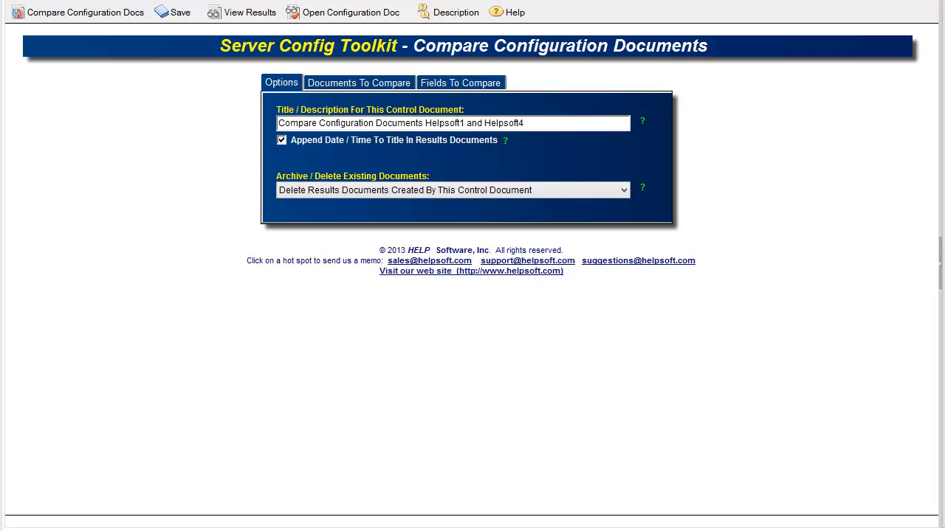
click(595, 193)
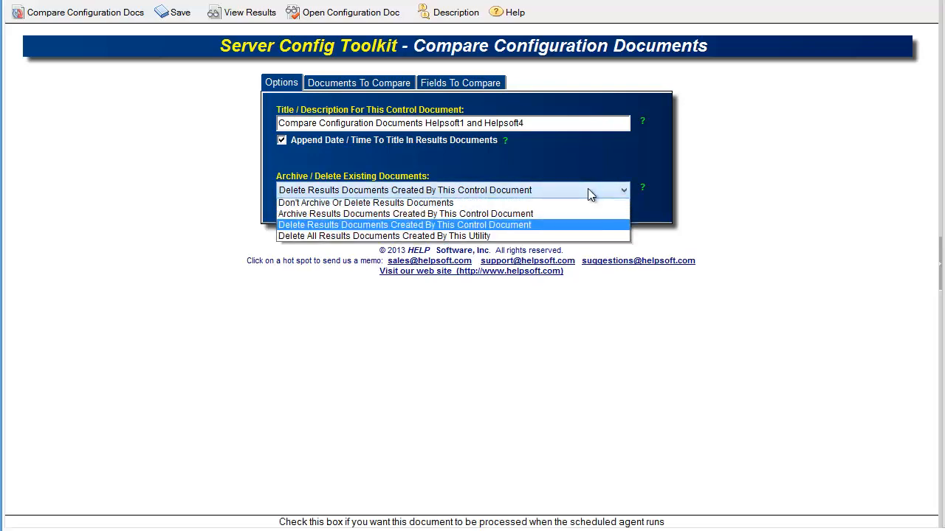
click(509, 215)
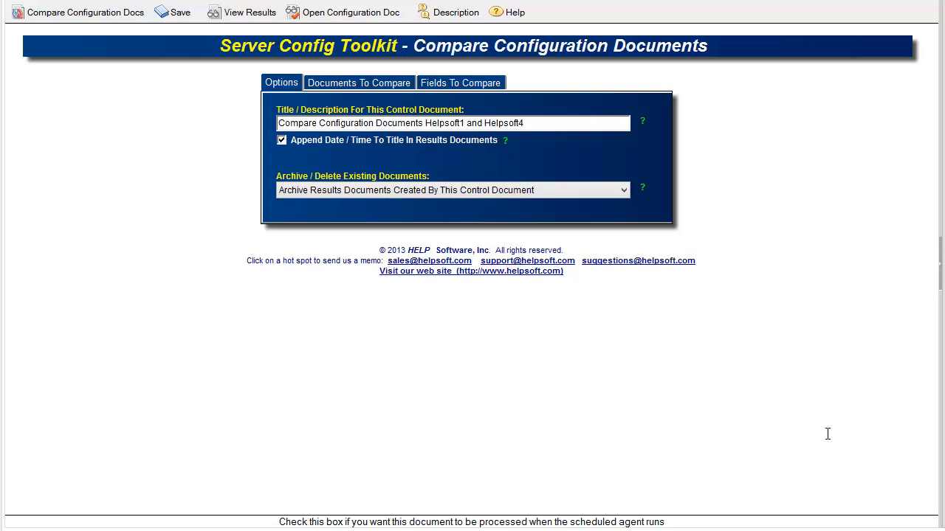
Step: Set the primary configuration document to Helpsoft1/Helpsoft
click(376, 85)
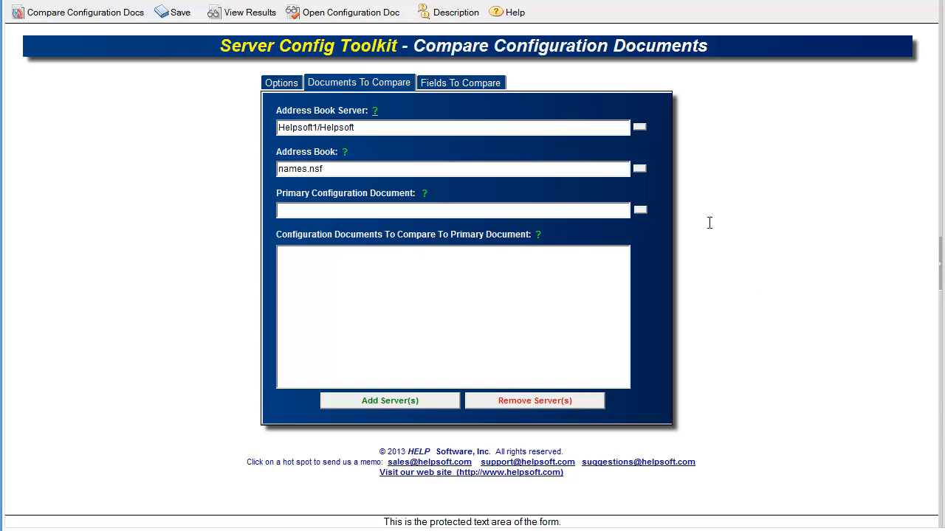
click(640, 212)
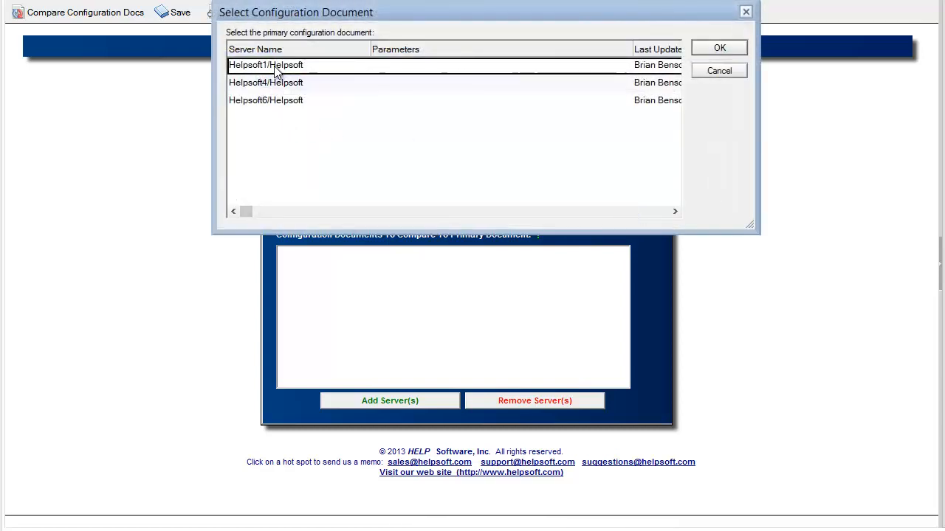
click(718, 49)
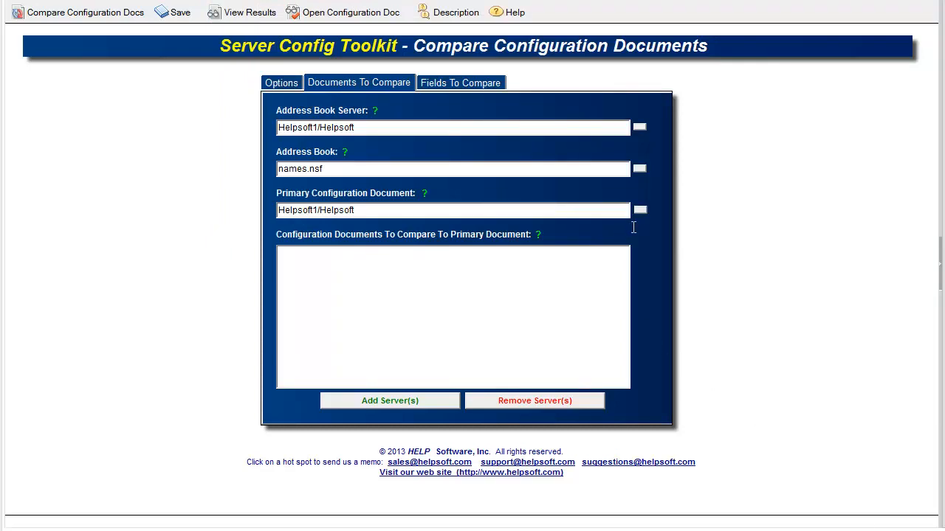
Step: Add Helpsoft4/Helpsoft and Helpsoft6/Helpsoft as configuration documents to compare to the primary document
click(406, 401)
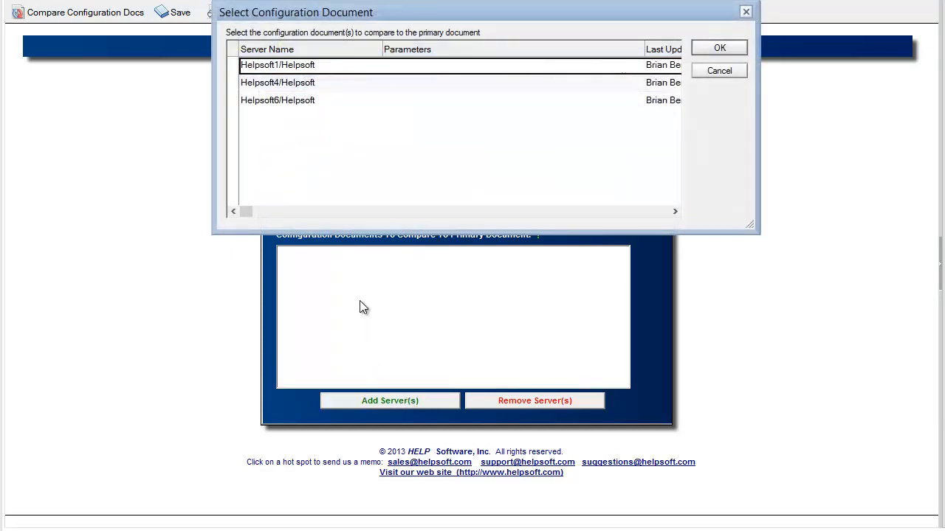
click(233, 100)
click(233, 82)
click(718, 47)
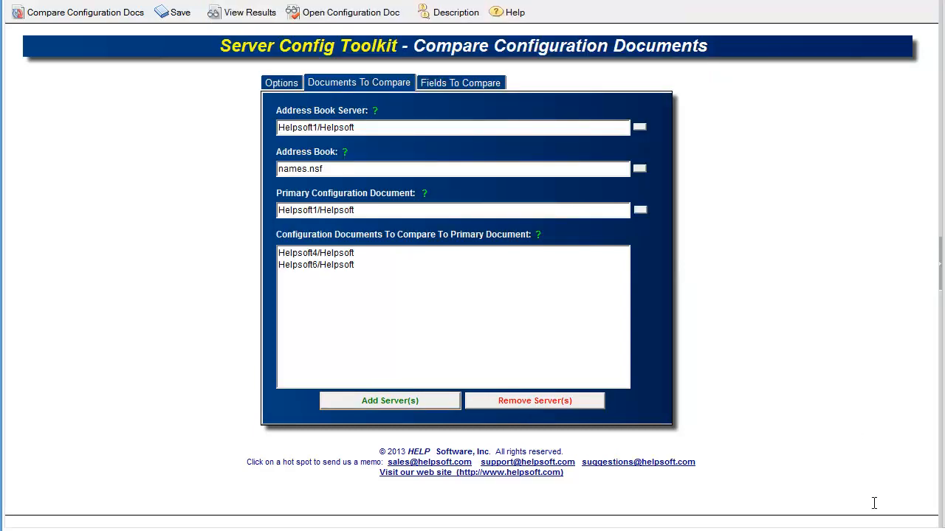
Step: Keep the fields option on Compare All Fields, run the configuration comparison and open its results
click(459, 86)
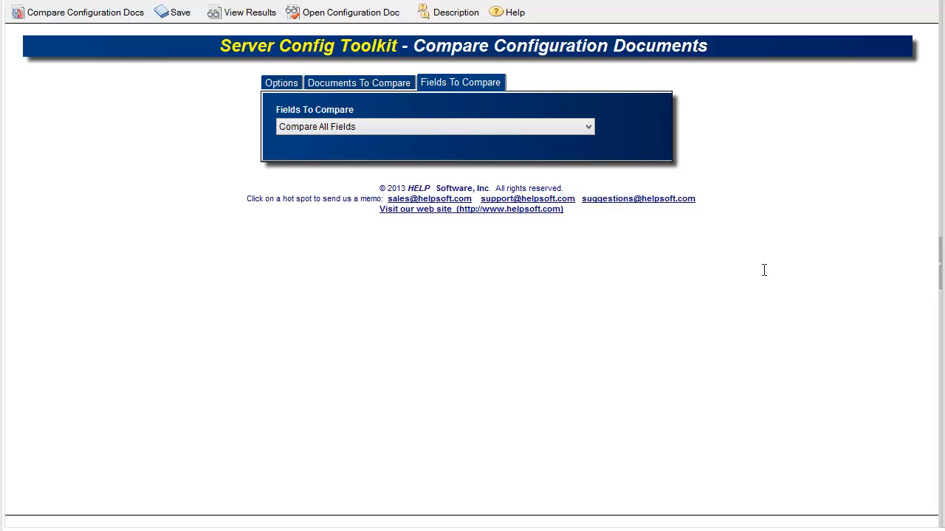
click(563, 130)
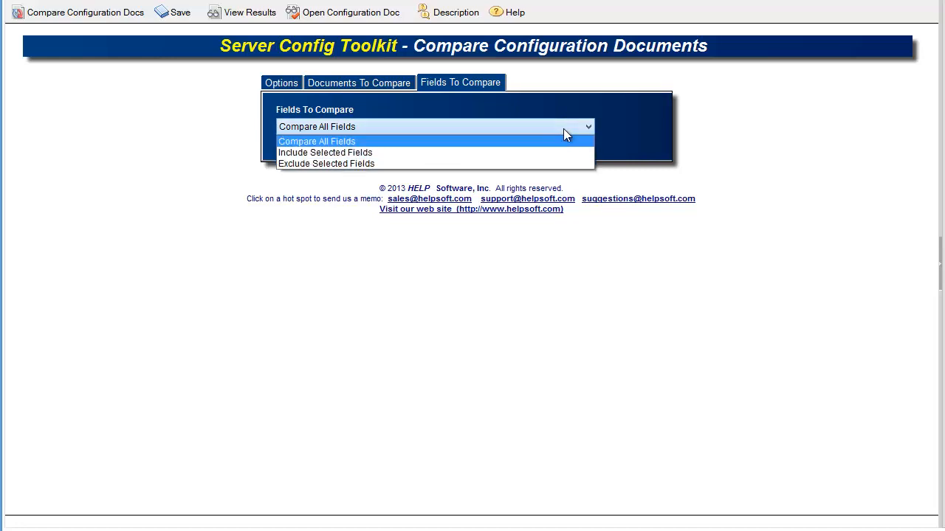
click(497, 141)
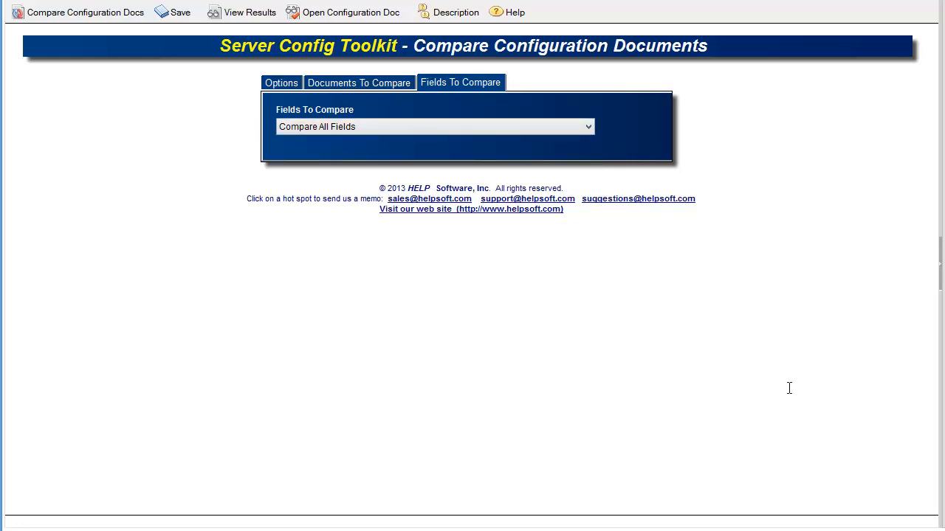
click(45, 15)
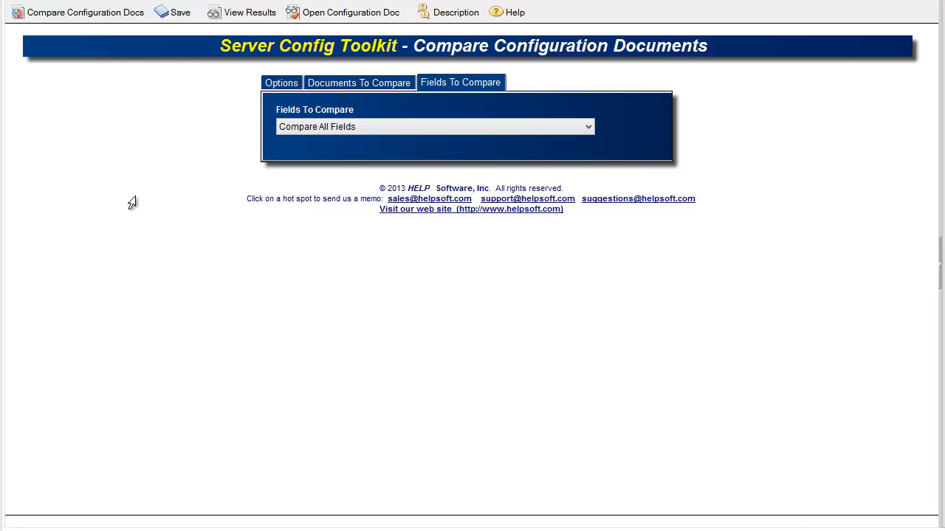
click(242, 15)
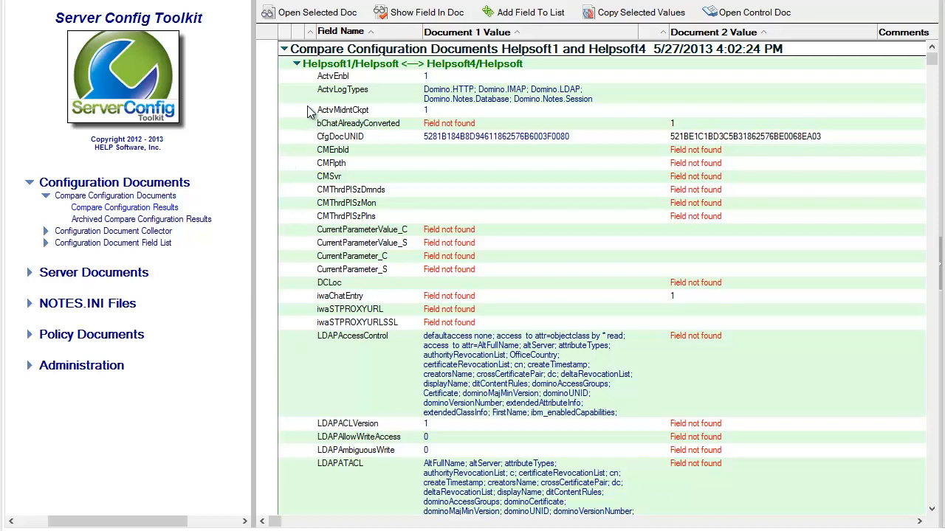
Step: Show the ActvEnbl field inside Document 1's configuration settings
click(334, 79)
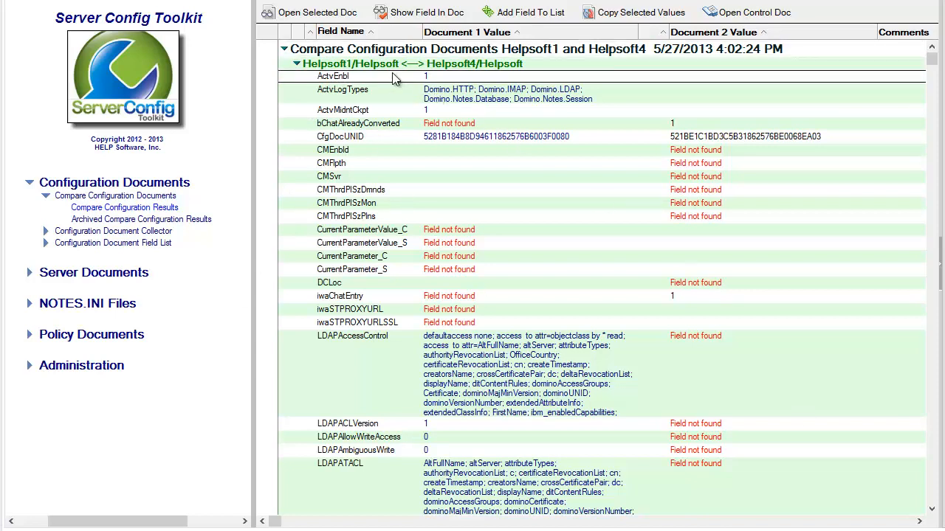
click(396, 17)
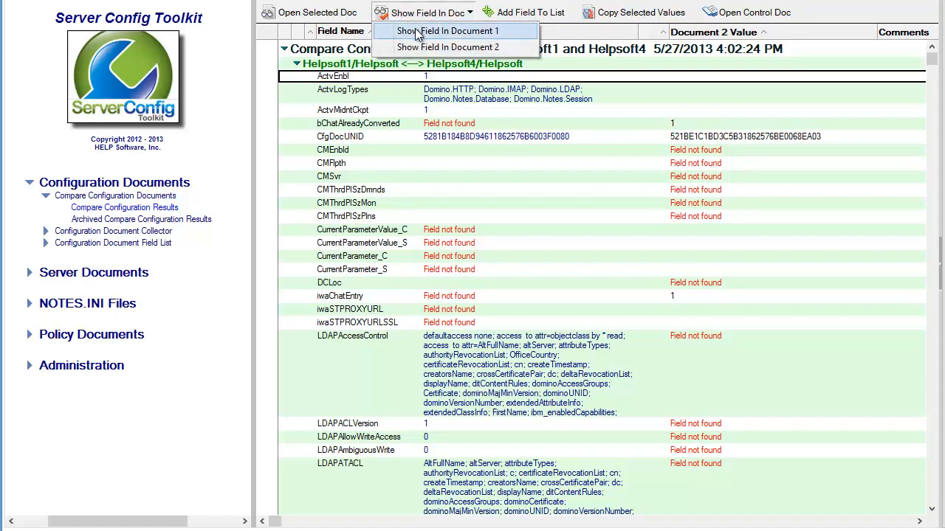
click(415, 31)
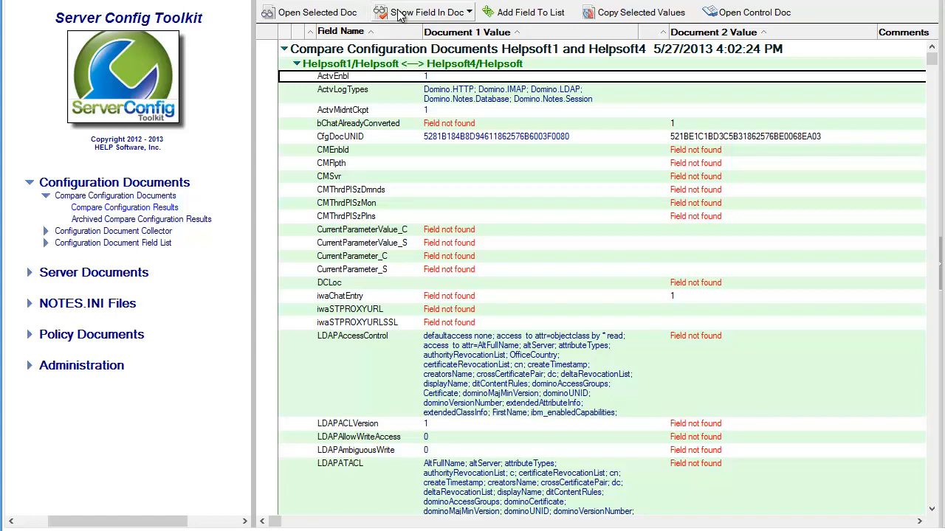
click(427, 13)
click(414, 48)
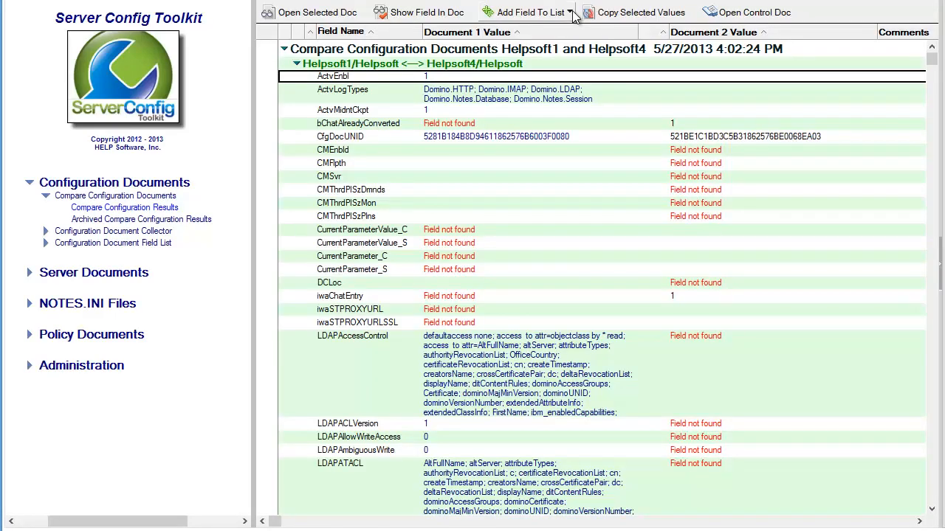
Step: Copy the ActvEnbl value from Document 1 to Document 2
click(633, 13)
click(634, 33)
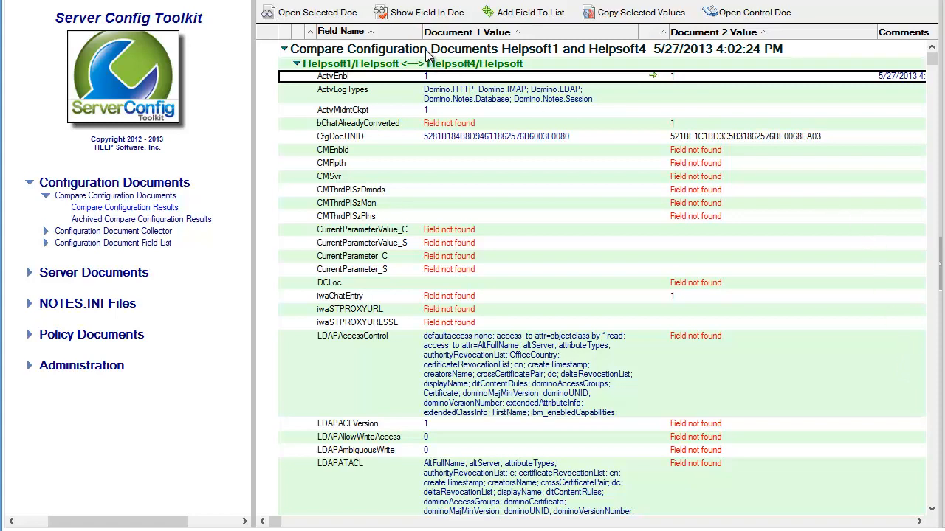
Step: Show the ActvEnbl field inside Document 2's configuration settings and close it
click(399, 10)
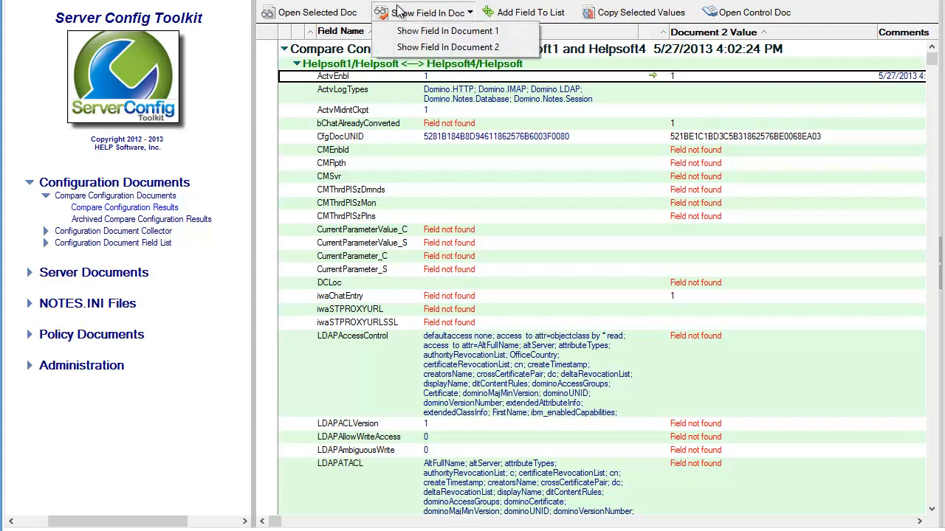
click(425, 46)
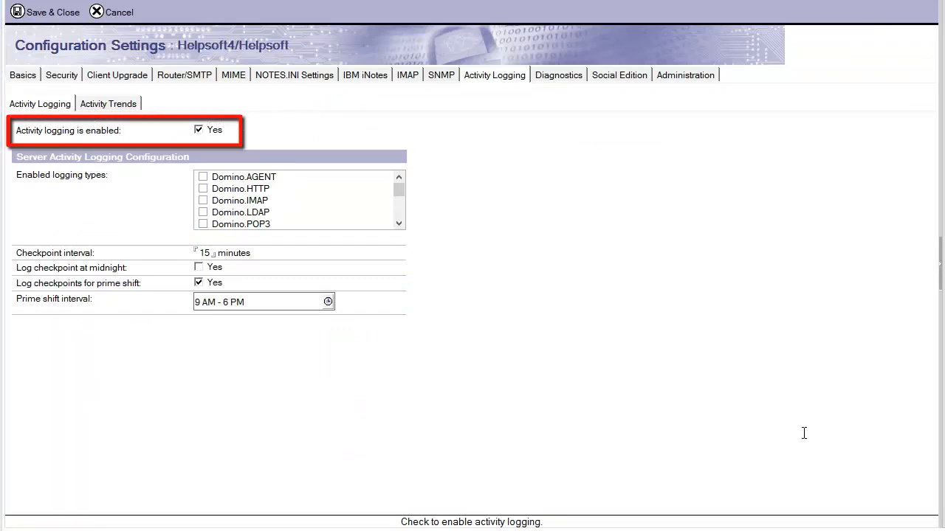
key(Escape)
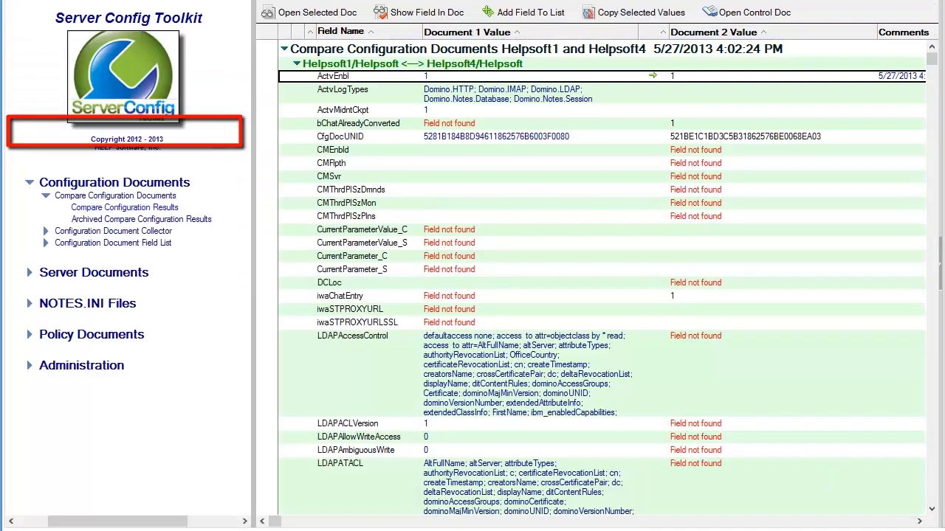
Step: Select the ServerName and $Revisions fields in the results and add them to the exclude list
click(500, 270)
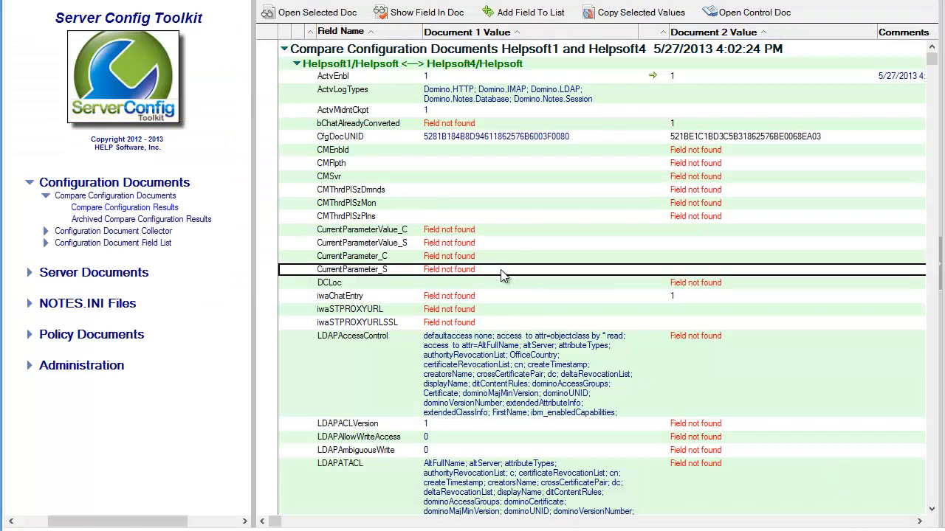
scroll(499, 273, down, 6)
scroll(492, 286, down, 2)
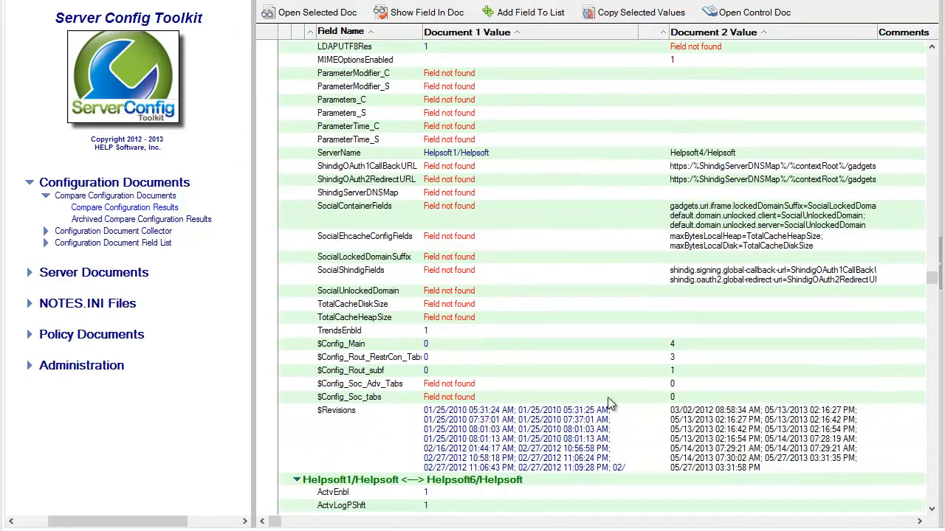
click(272, 153)
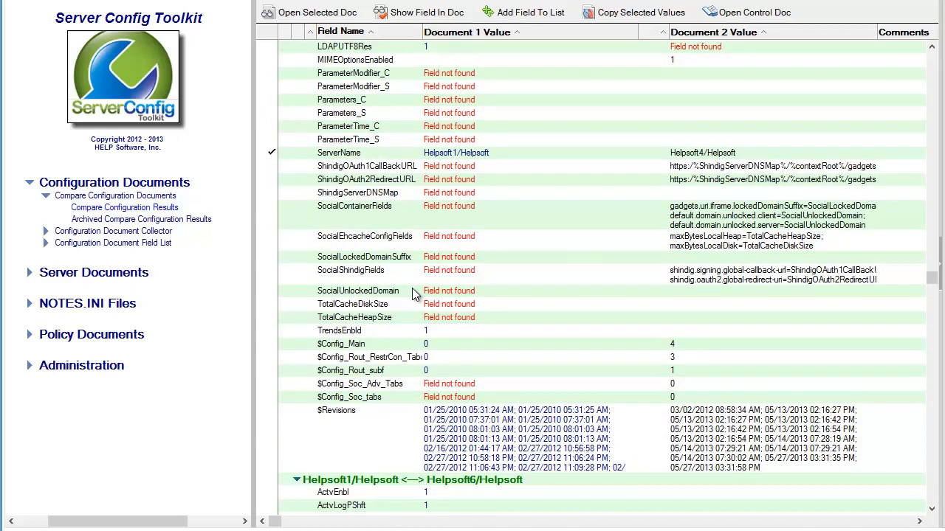
scroll(418, 294, down, 1)
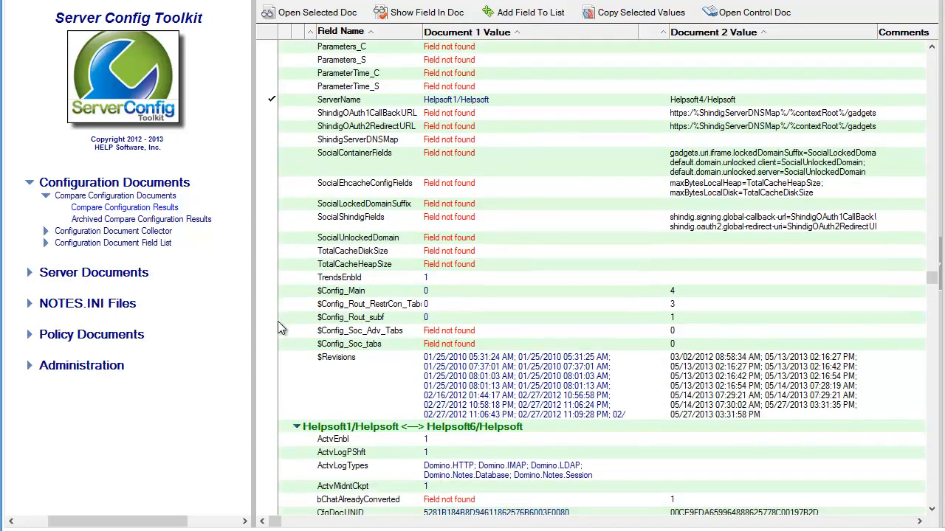
click(271, 357)
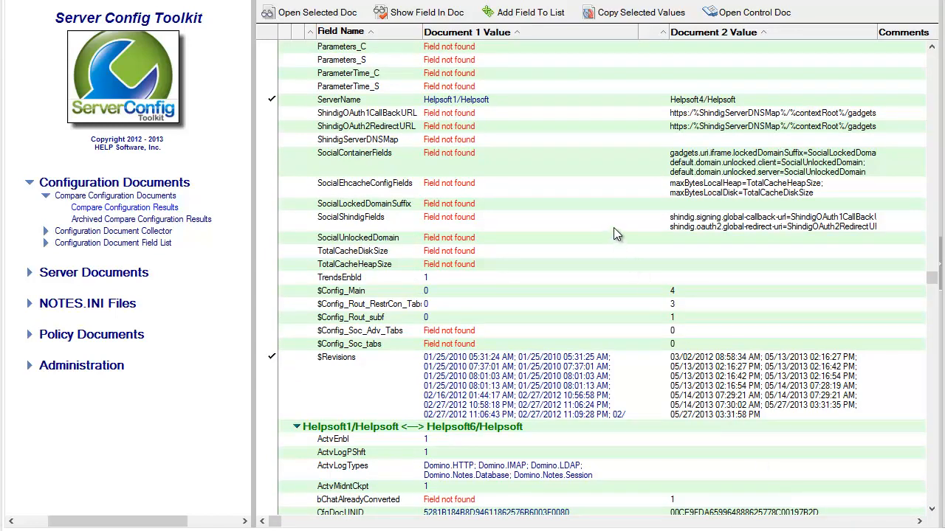
click(514, 15)
click(535, 49)
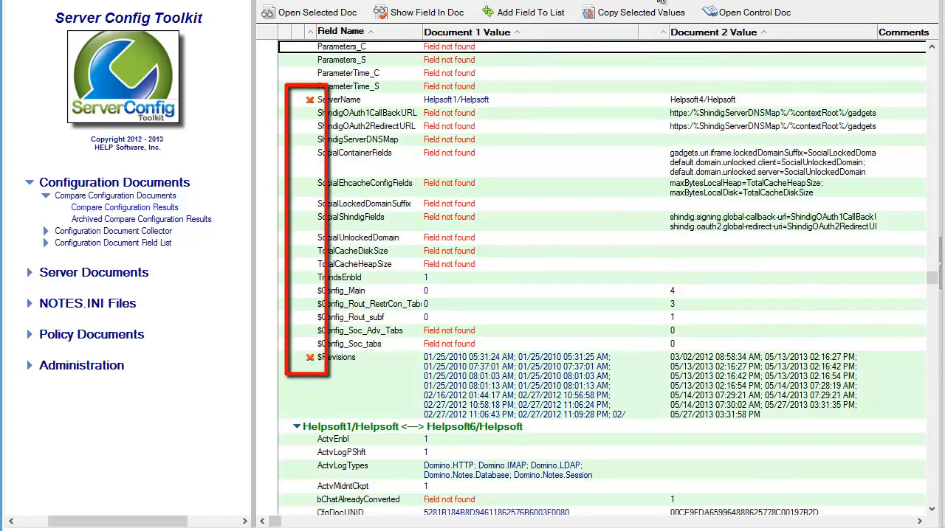
Step: Open the control document and set its fields to compare to Exclude Selected Fields
click(742, 15)
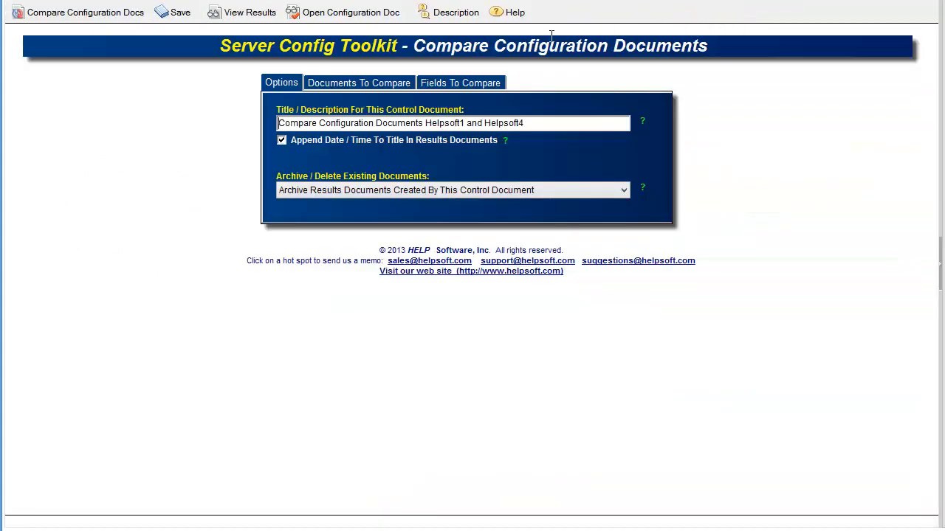
click(454, 86)
click(432, 125)
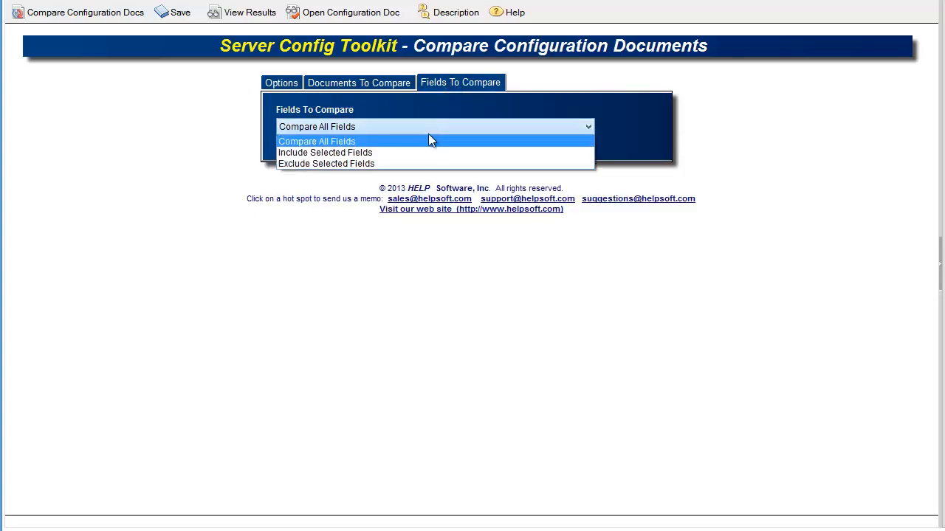
click(414, 164)
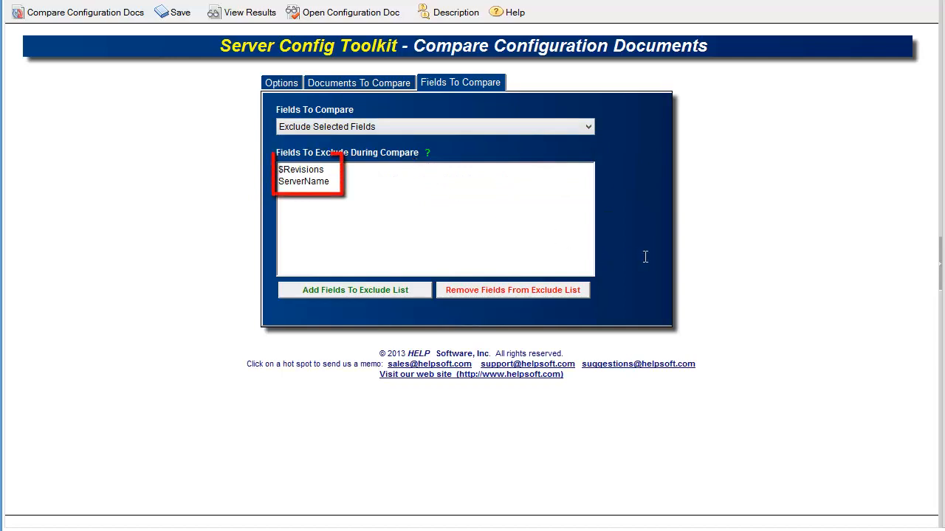